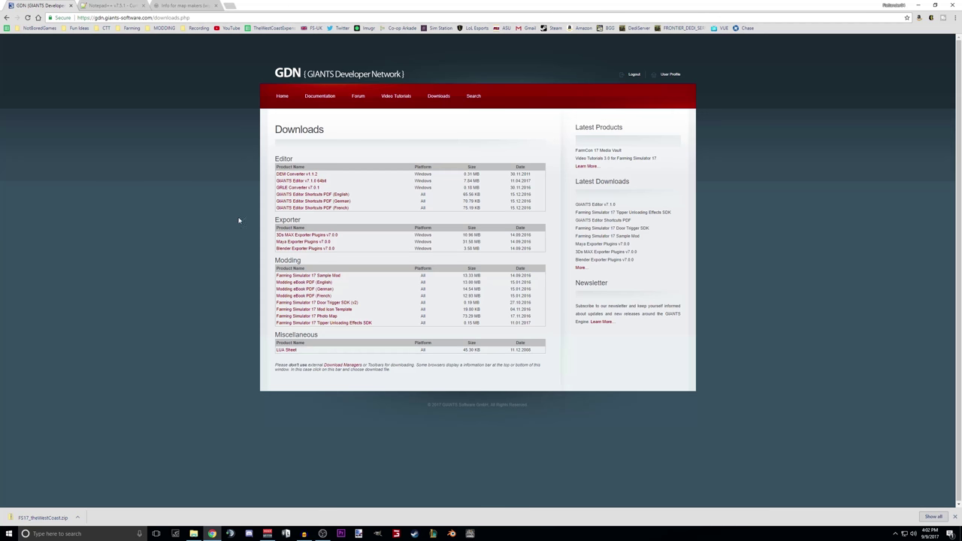
{"action": "left_click_drag", "start_coordinate": [289, 131], "coordinate": [311, 131]}
{"action": "left_click", "coordinate": [312, 131]}
{"action": "left_click_drag", "start_coordinate": [330, 133], "coordinate": [283, 130]}
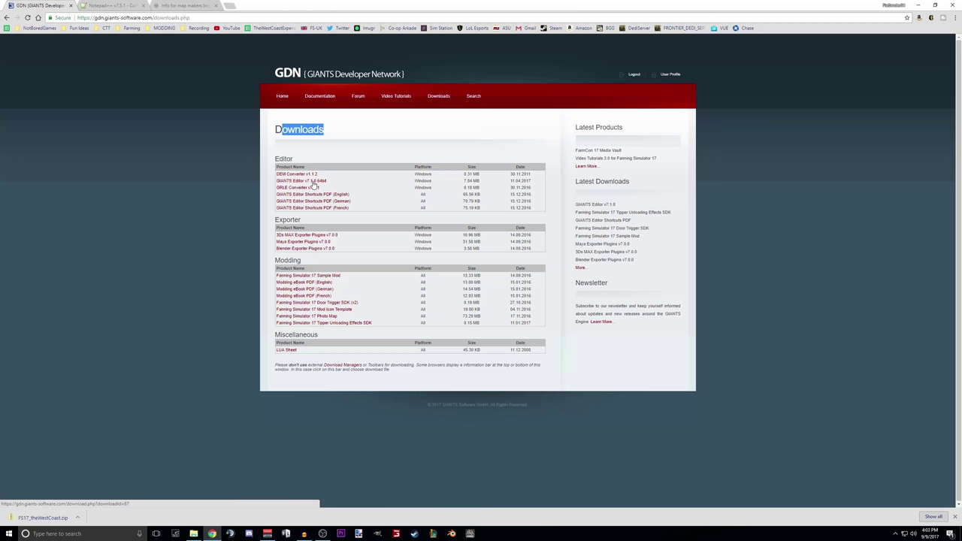
{"action": "left_click", "coordinate": [113, 6]}
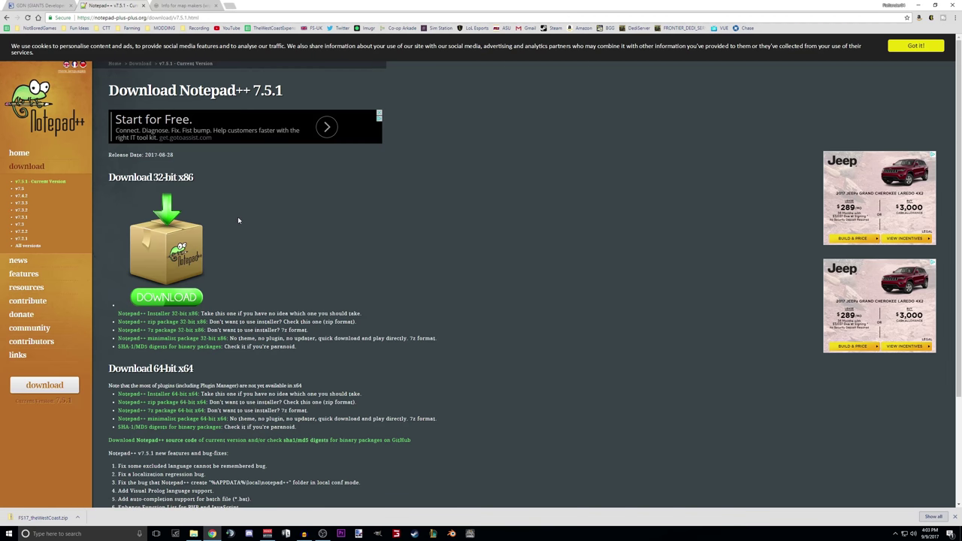
{"action": "left_click", "coordinate": [184, 5]}
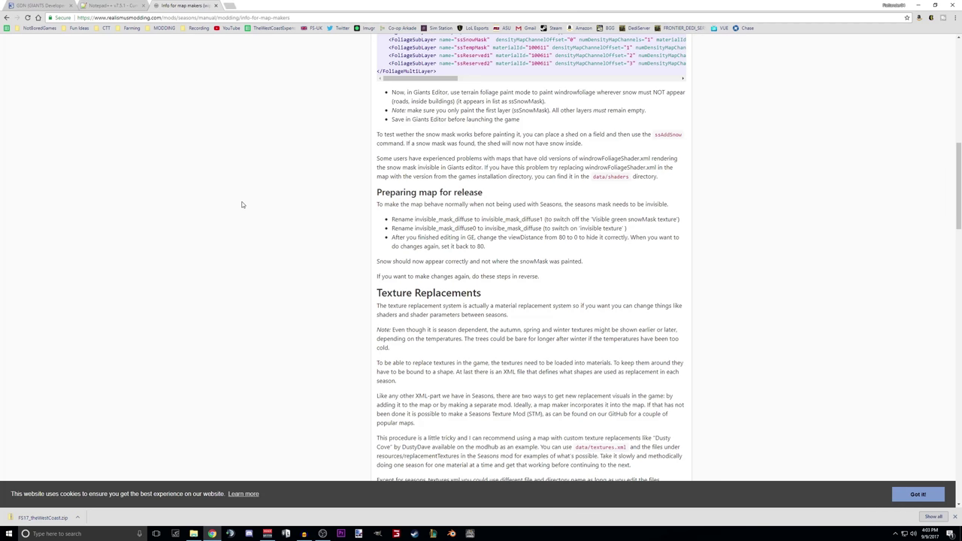
{"action": "left_click", "coordinate": [171, 20]}
{"action": "left_click", "coordinate": [137, 75]}
{"action": "left_click", "coordinate": [32, 5]}
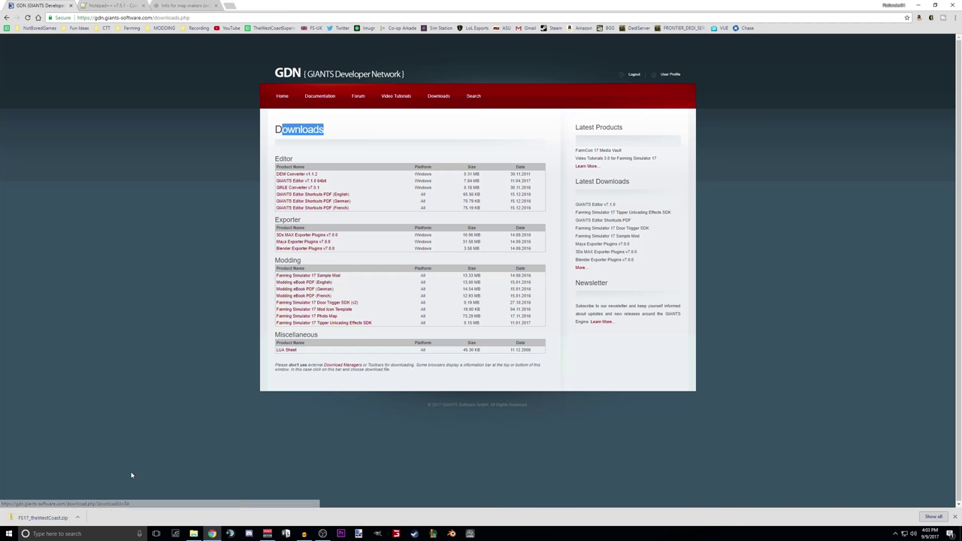
Step: Browse File Explorer to the Downloads folder containing FS17_theWestCoast.zip
{"action": "left_click", "coordinate": [60, 518]}
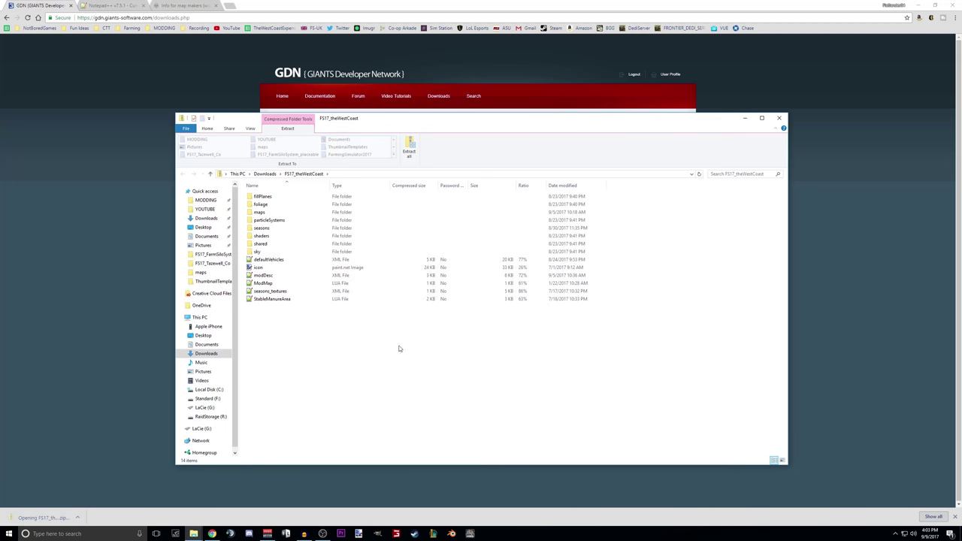
{"action": "left_click", "coordinate": [206, 200]}
{"action": "left_click", "coordinate": [206, 218]}
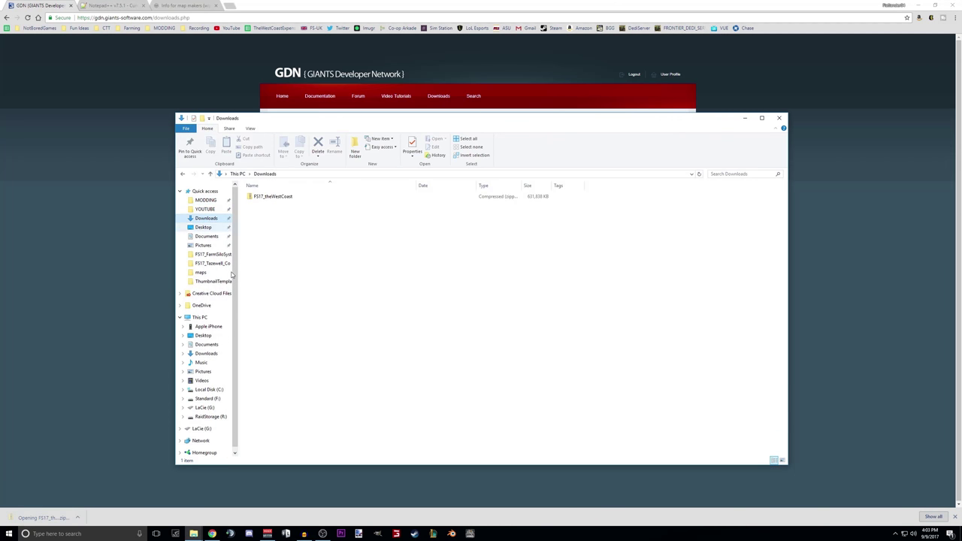
{"action": "left_click", "coordinate": [782, 115]}
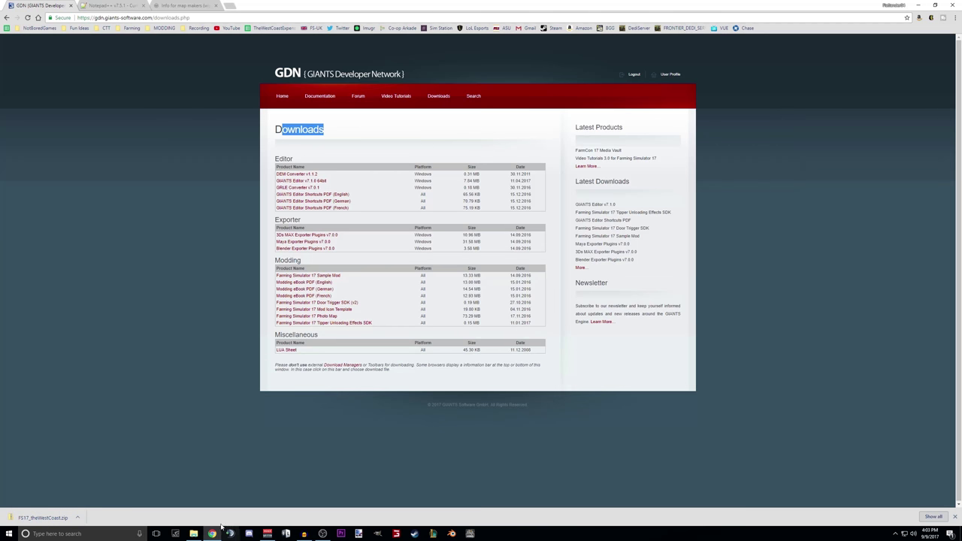
{"action": "left_click", "coordinate": [193, 534]}
Step: Extract All from FS17_theWestCoast.zip into Downloads\FS17_theWestCoast
{"action": "left_click", "coordinate": [263, 188]}
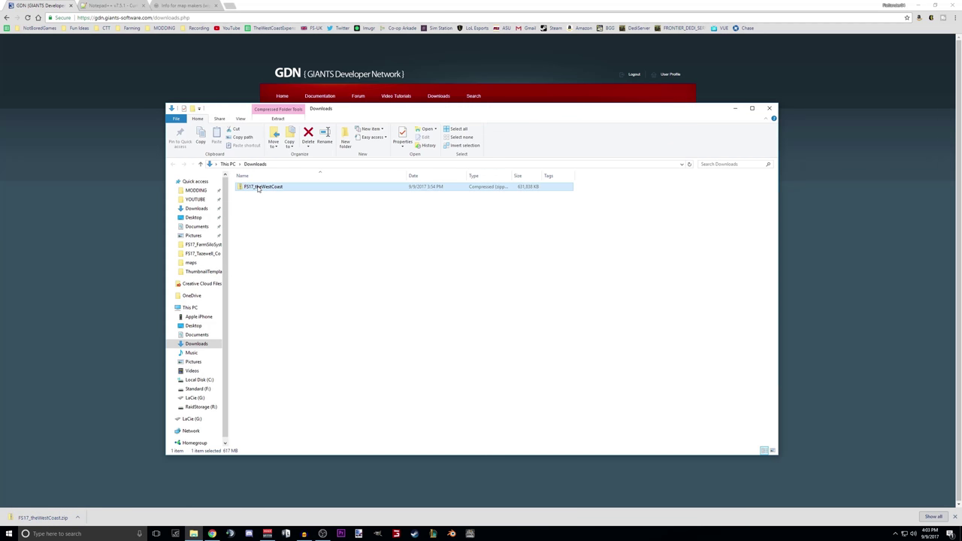
{"action": "right_click", "coordinate": [286, 189]}
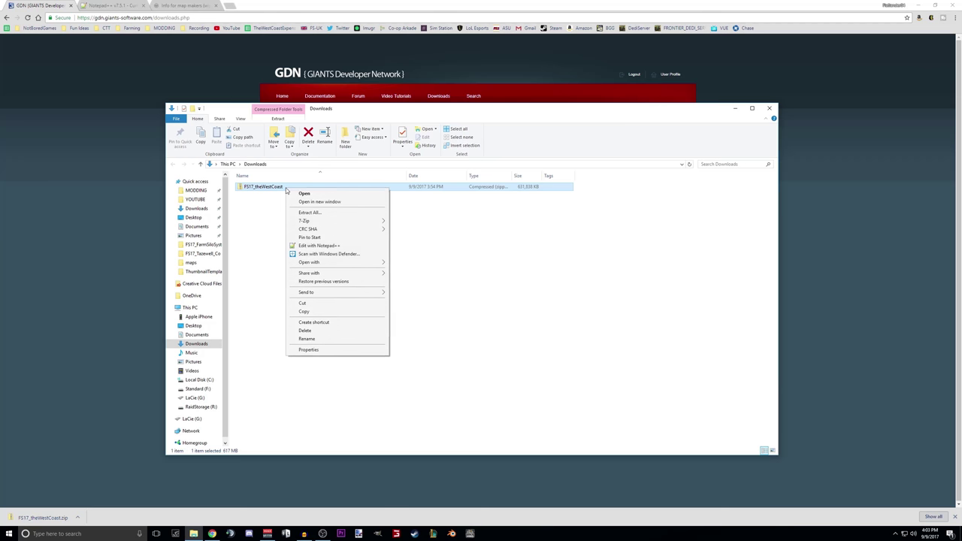
{"action": "left_click", "coordinate": [304, 213]}
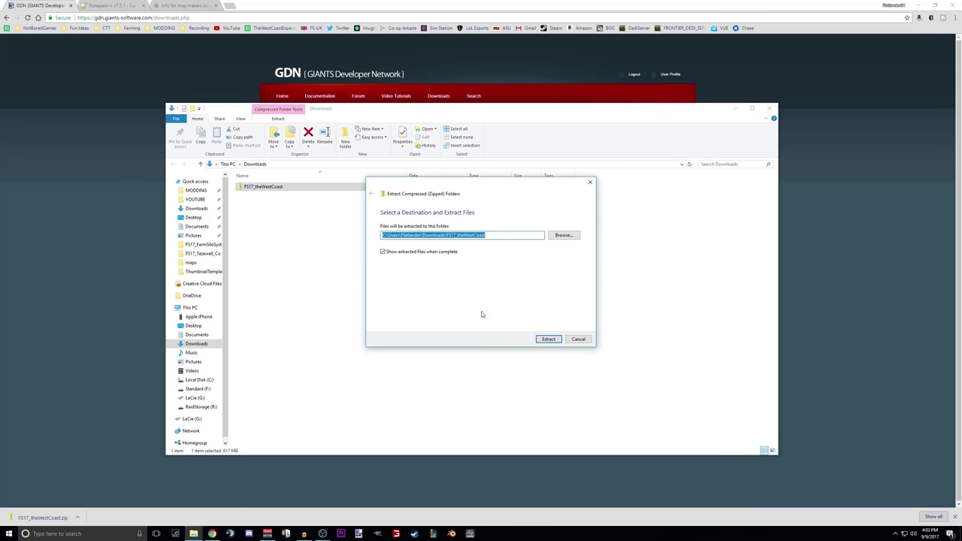
{"action": "left_click", "coordinate": [548, 339]}
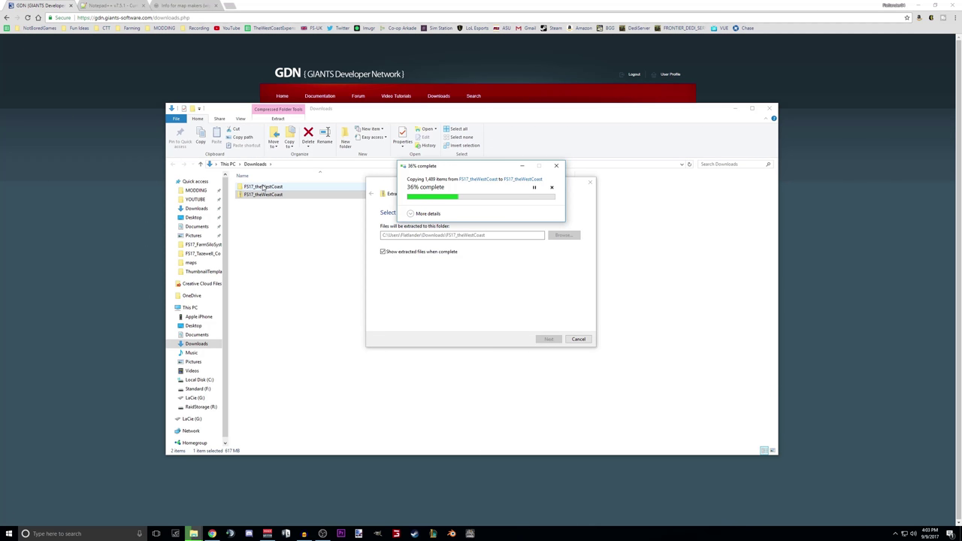
Step: Open the FS17_theWestCoast folder inside the Farming Simulator 2017 mods folder under MODDING
{"action": "left_click", "coordinate": [197, 190]}
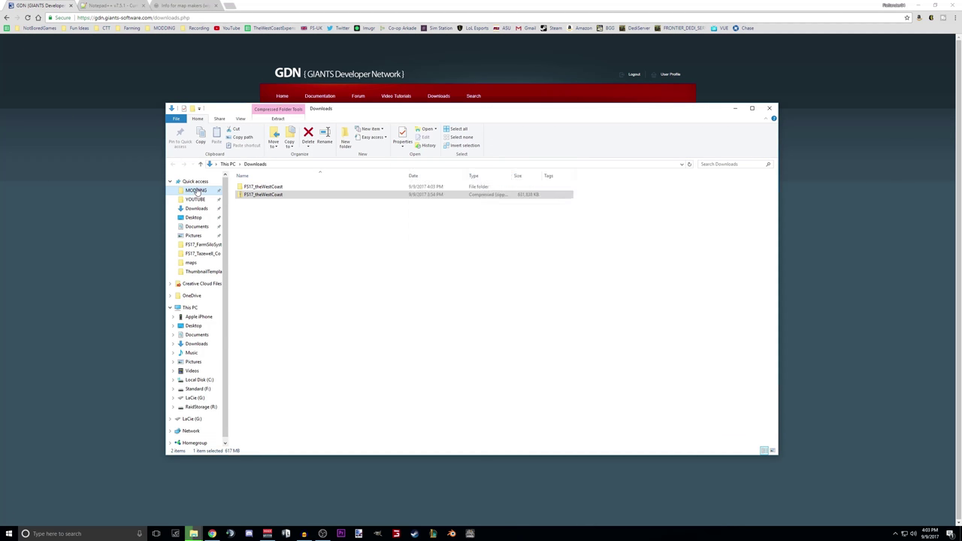
{"action": "double_click", "coordinate": [254, 241]}
{"action": "scroll", "coordinate": [297, 321], "scroll_direction": "down", "scroll_amount": 15}
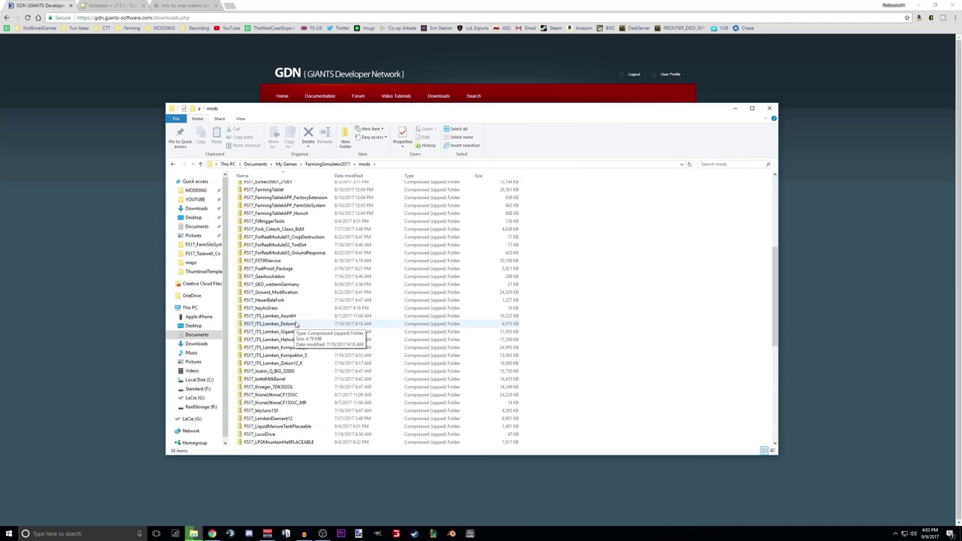
{"action": "scroll", "coordinate": [298, 321], "scroll_direction": "up", "scroll_amount": 15}
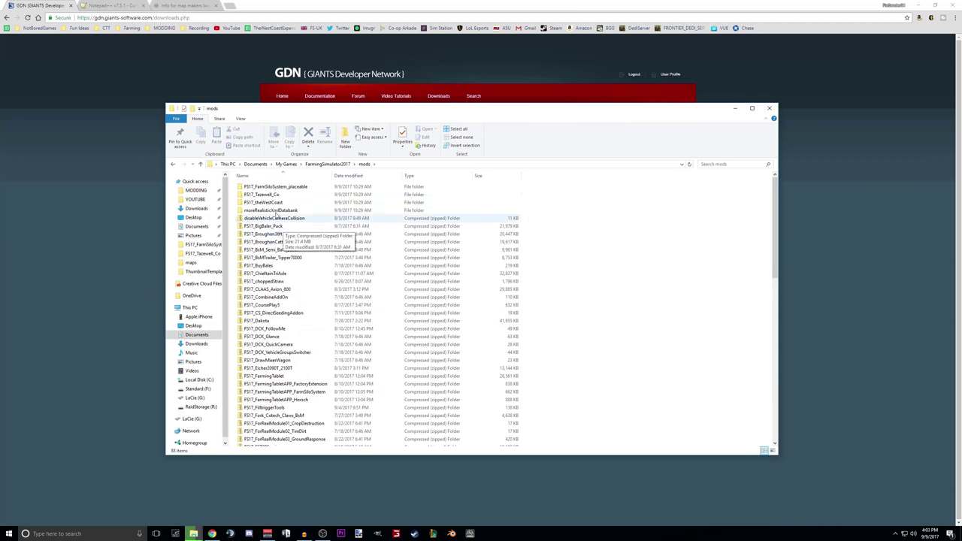
{"action": "left_click", "coordinate": [265, 202]}
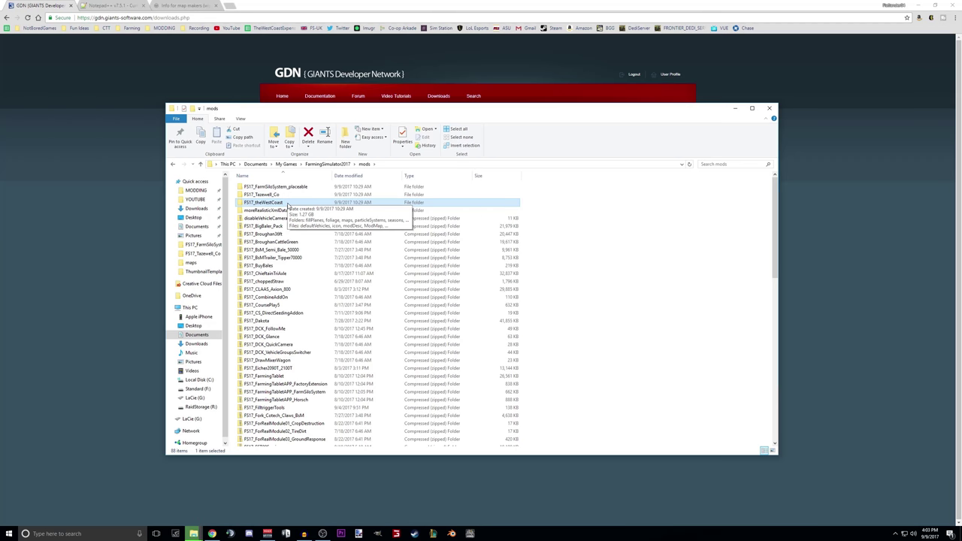
{"action": "double_click", "coordinate": [263, 202]}
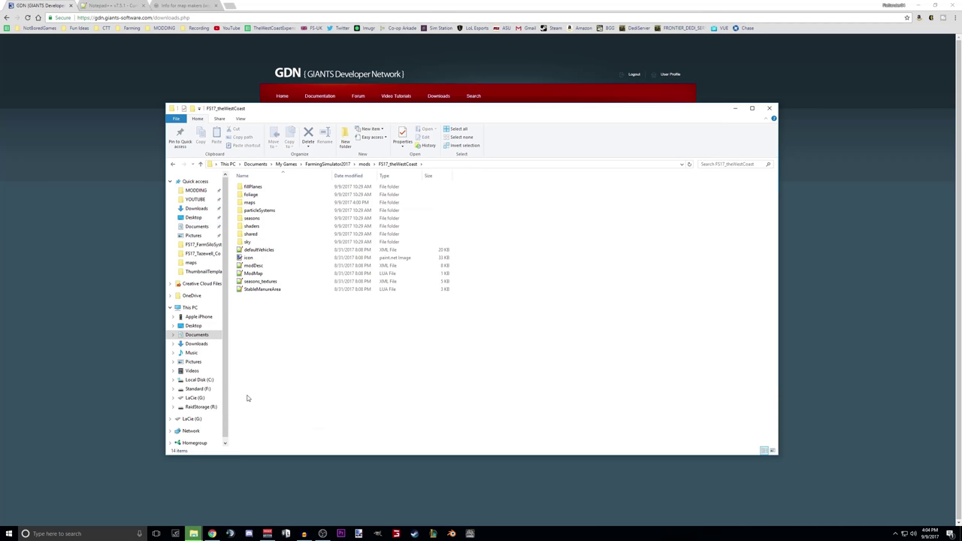
Step: Close the extracted Downloads FS17_theWestCoast window and return to the Downloads folder
{"action": "mouse_move", "coordinate": [194, 532]}
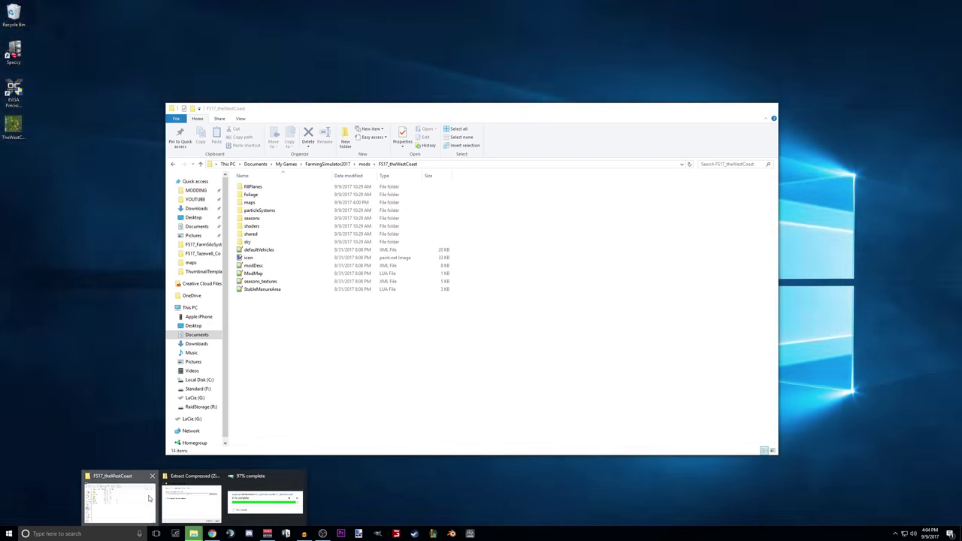
{"action": "left_click", "coordinate": [147, 498]}
{"action": "mouse_move", "coordinate": [194, 532]}
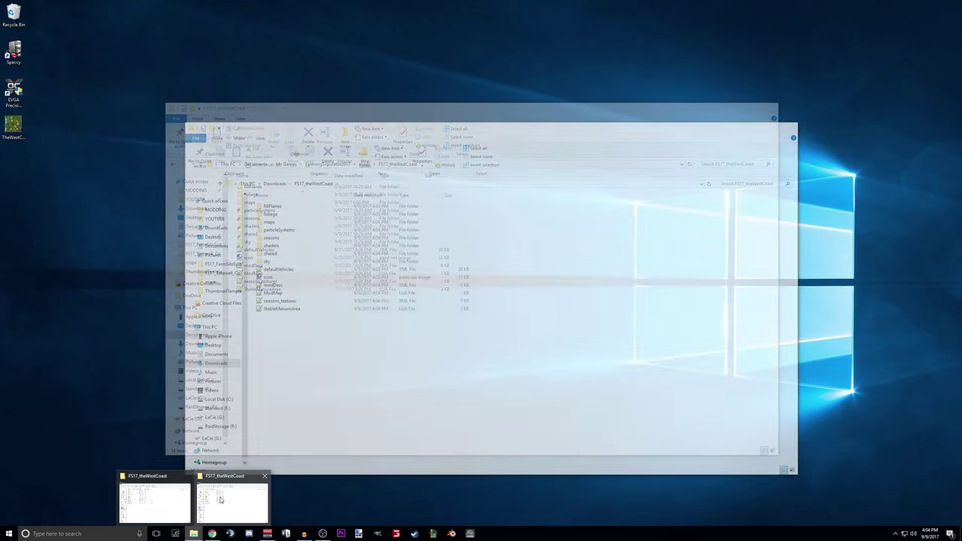
{"action": "left_click", "coordinate": [233, 500]}
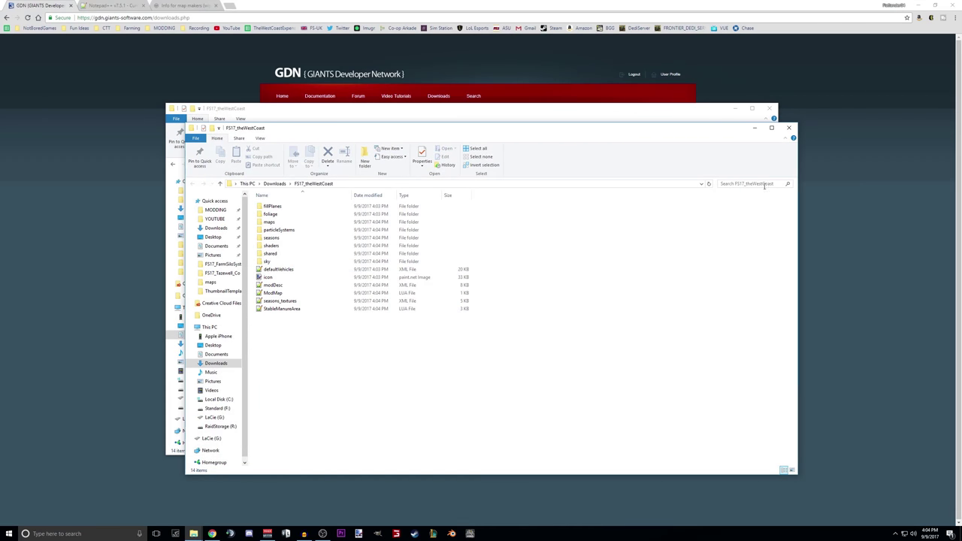
{"action": "left_click", "coordinate": [789, 129]}
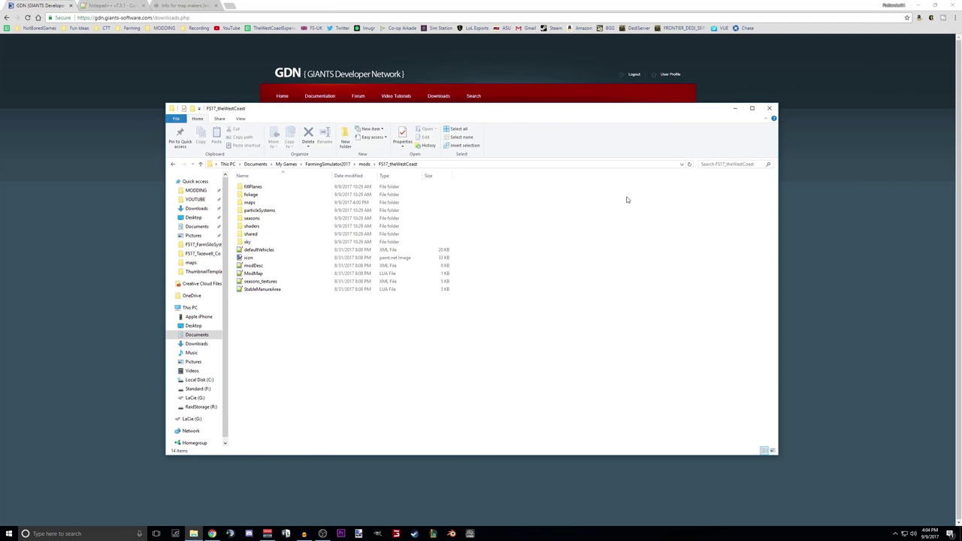
{"action": "left_click", "coordinate": [196, 209]}
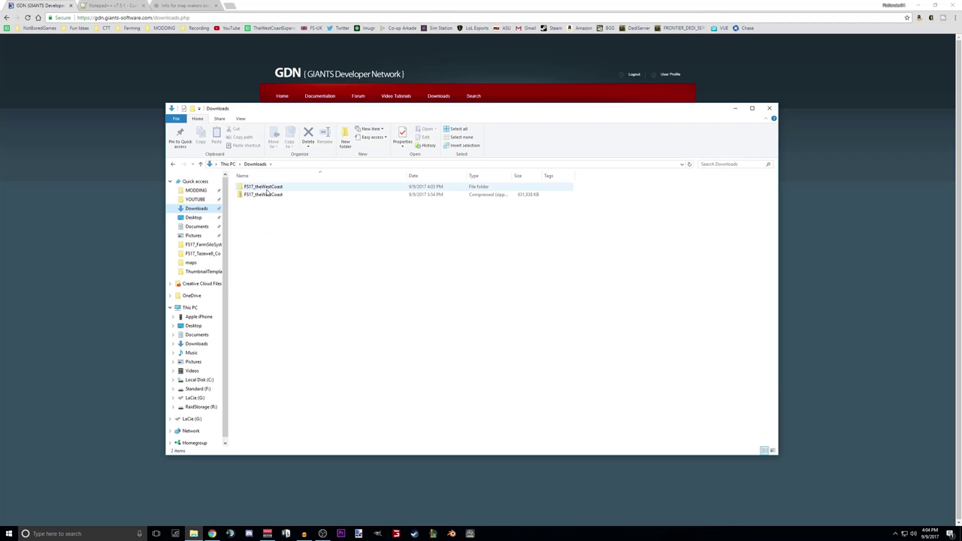
Step: Delete FS17_theWestCoast.zip from Downloads, then restore it with Ctrl+Z
{"action": "left_click", "coordinate": [274, 195]}
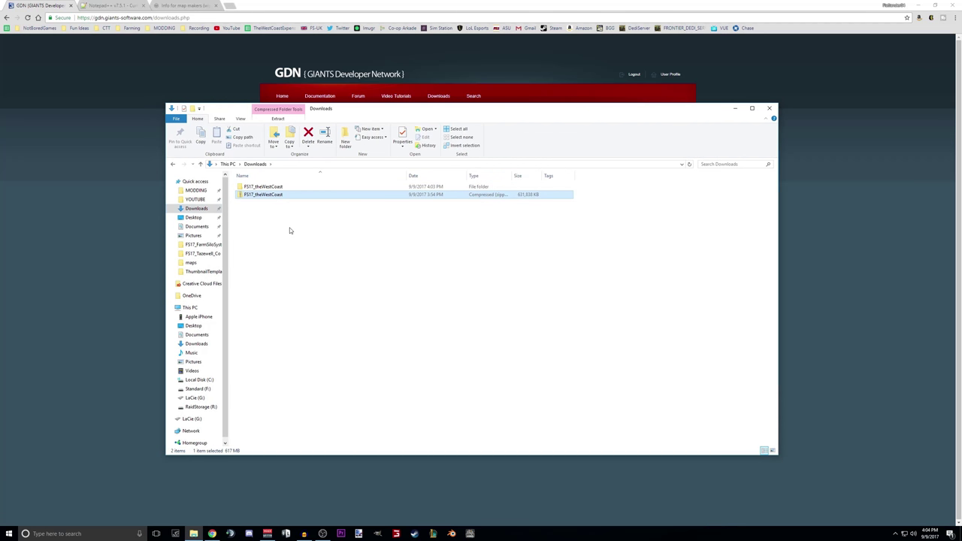
{"action": "key", "text": "Delete"}
{"action": "left_click", "coordinate": [260, 189]}
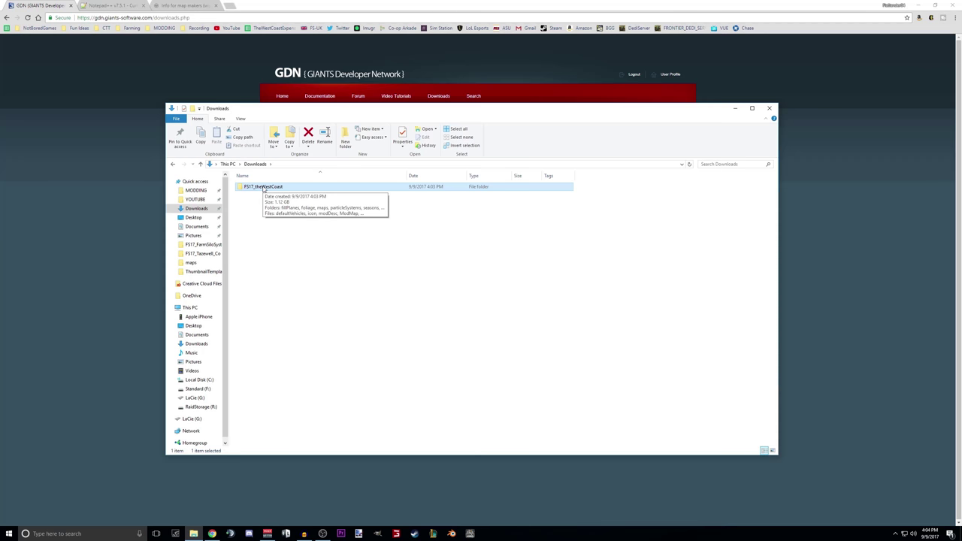
{"action": "left_click", "coordinate": [286, 233]}
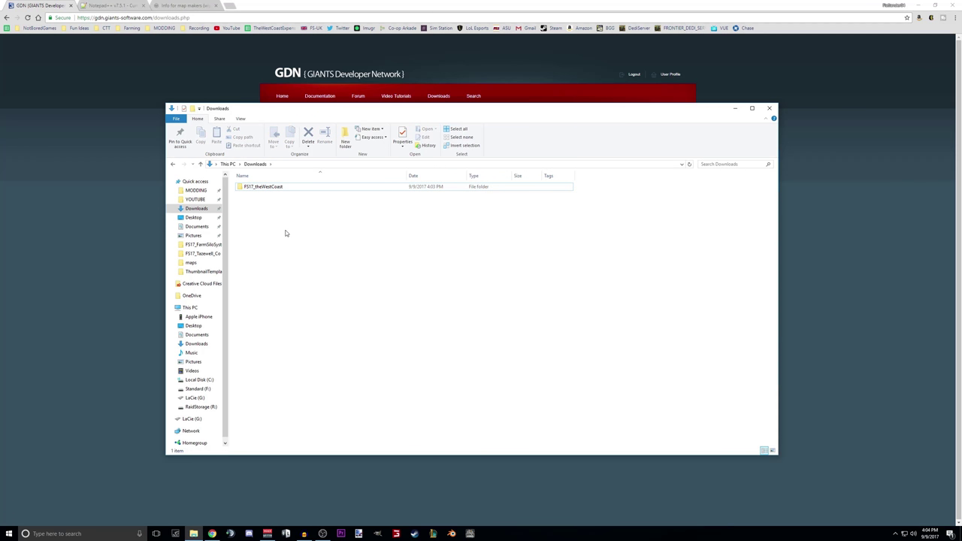
{"action": "key", "text": "ctrl+z"}
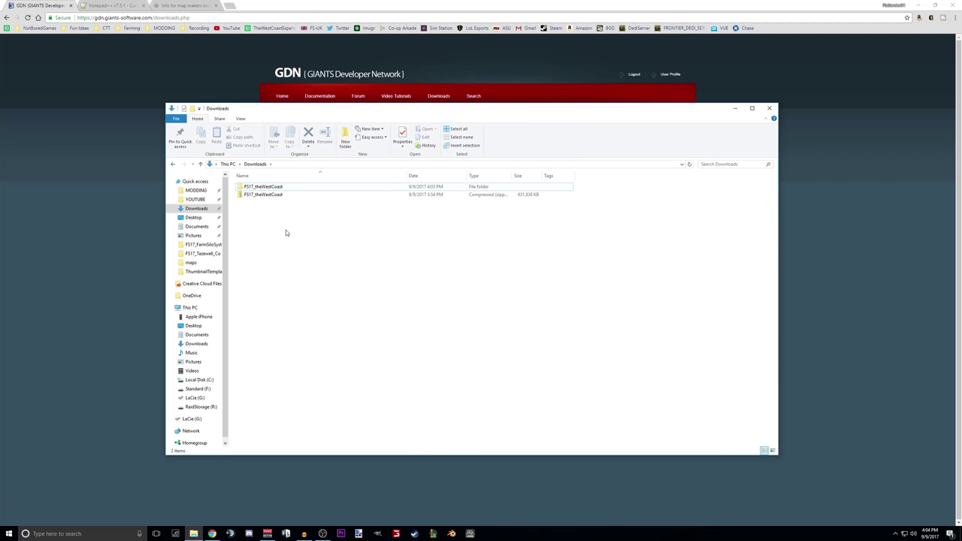
Step: Open the extracted FS17_theWestCoast folder to view its map files
{"action": "left_click", "coordinate": [272, 190]}
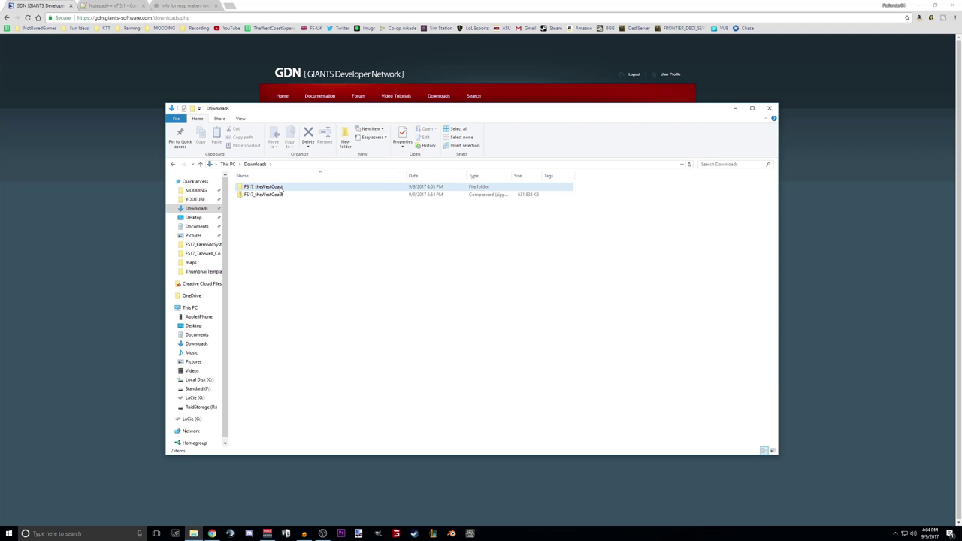
{"action": "left_click", "coordinate": [301, 194]}
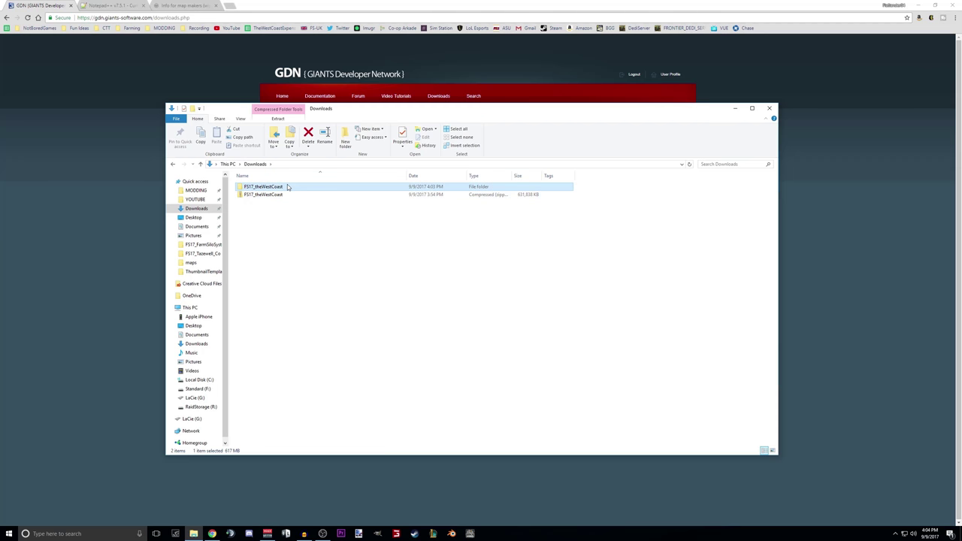
{"action": "left_click", "coordinate": [440, 195]}
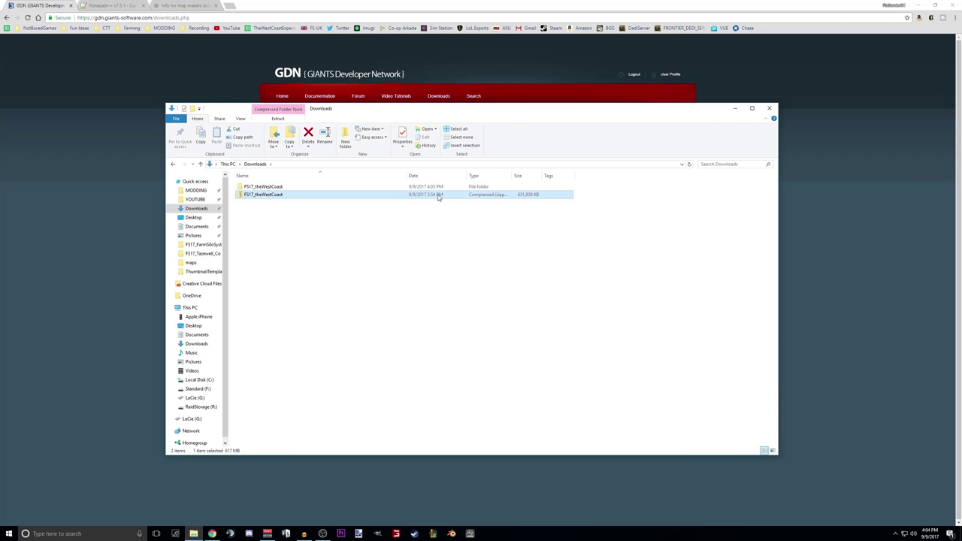
{"action": "left_click", "coordinate": [286, 187]}
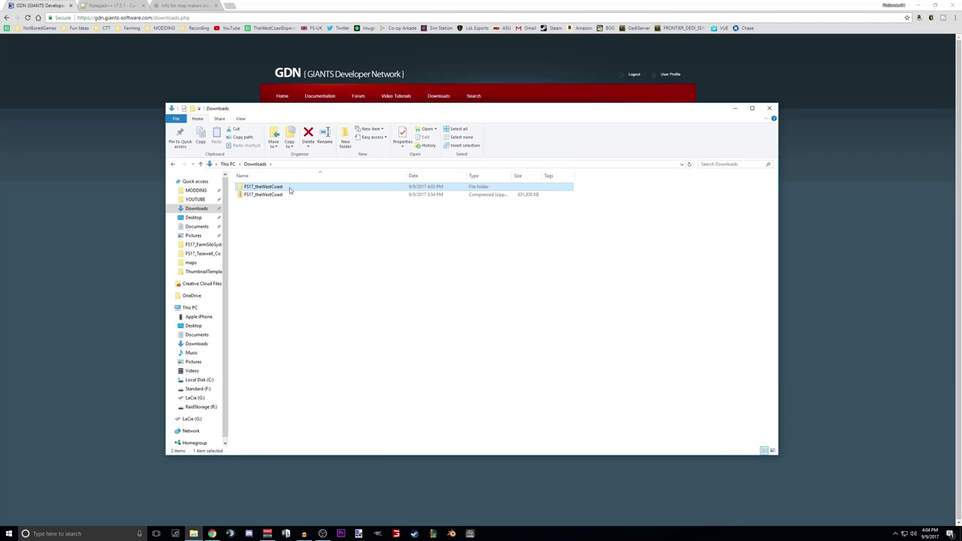
{"action": "left_click", "coordinate": [295, 195]}
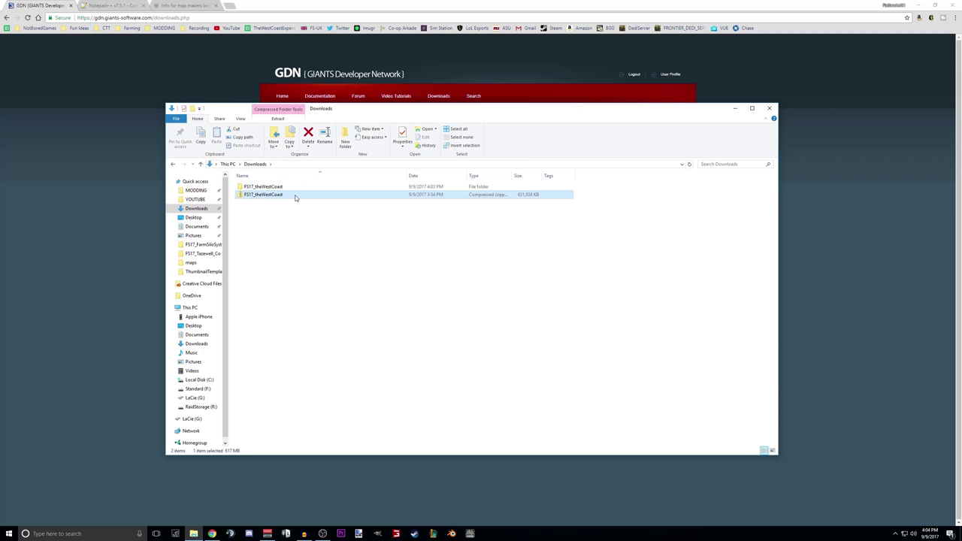
{"action": "left_click", "coordinate": [294, 197]}
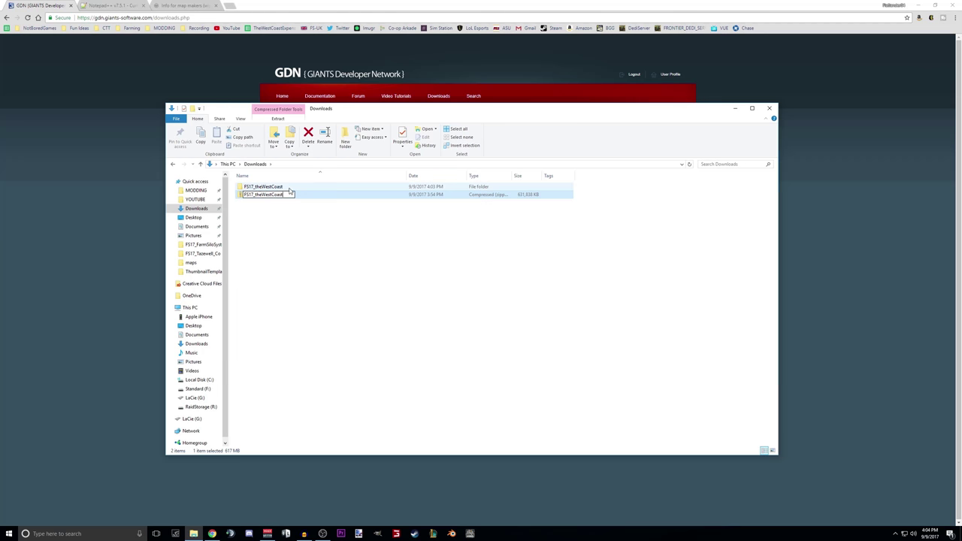
{"action": "left_click", "coordinate": [295, 188]}
{"action": "double_click", "coordinate": [295, 188]}
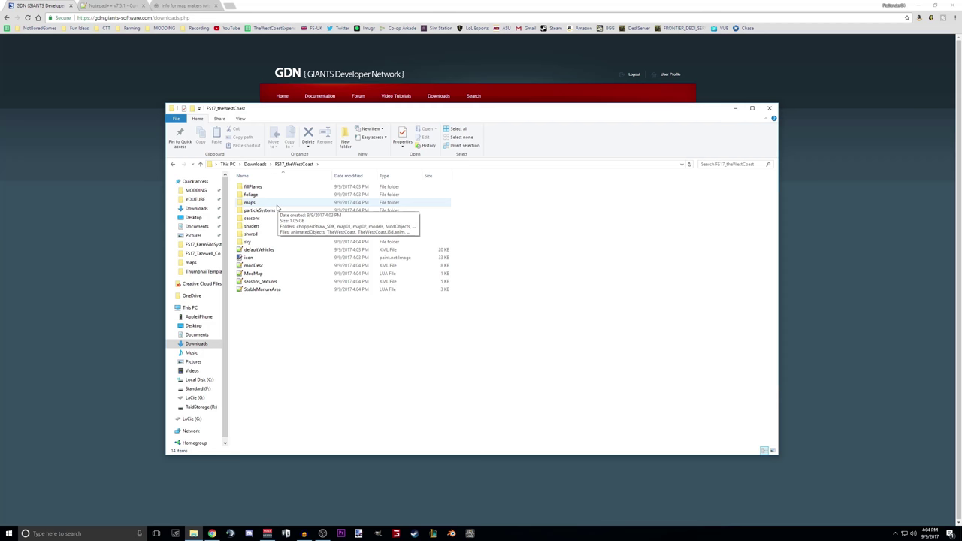
Step: Open maps\TheWestCoast.i3d with GIANTS Editor 7.1.0 via Open with
{"action": "double_click", "coordinate": [272, 204]}
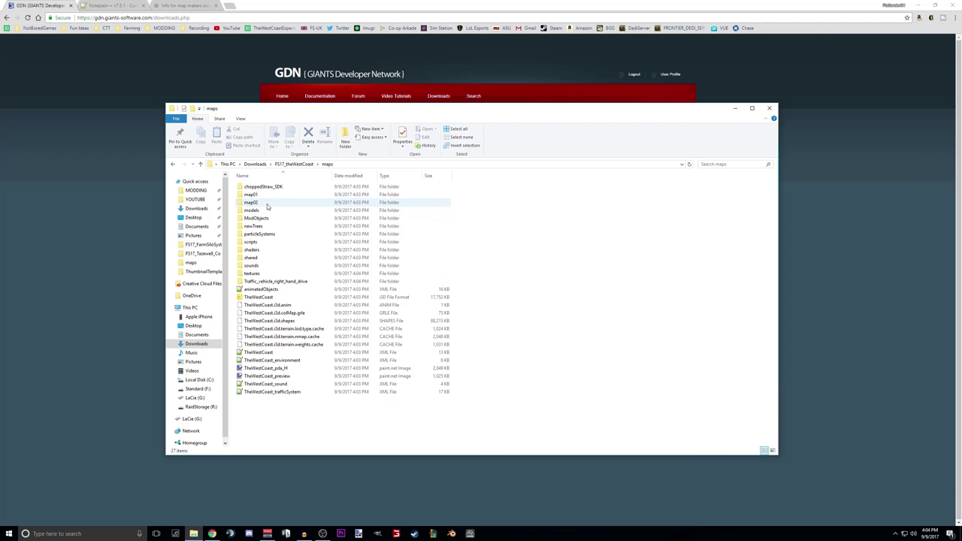
{"action": "left_click", "coordinate": [271, 299]}
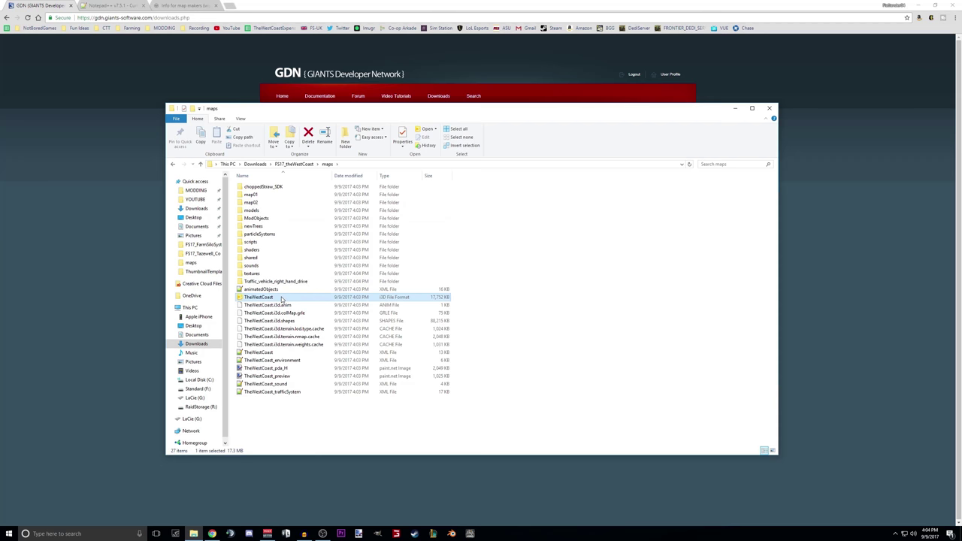
{"action": "right_click", "coordinate": [280, 297]}
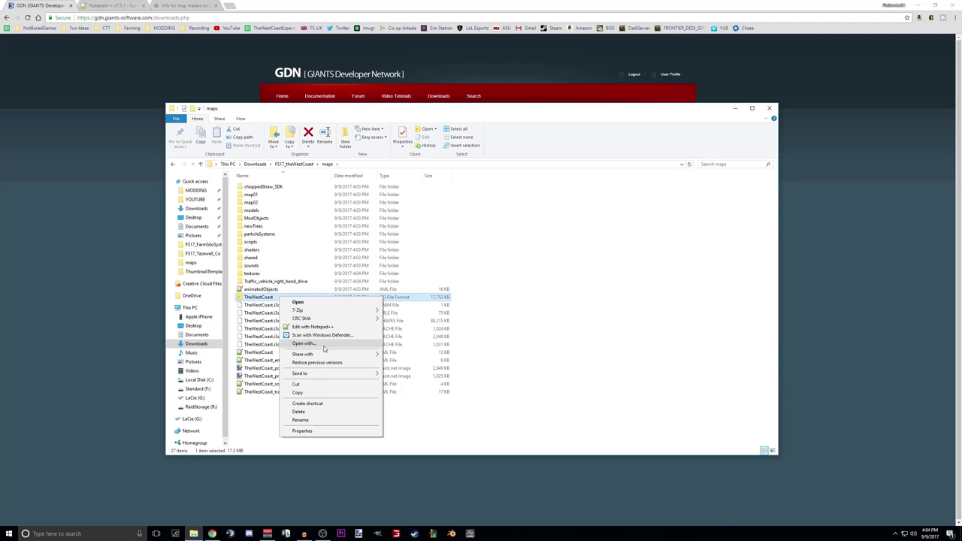
{"action": "left_click", "coordinate": [304, 344]}
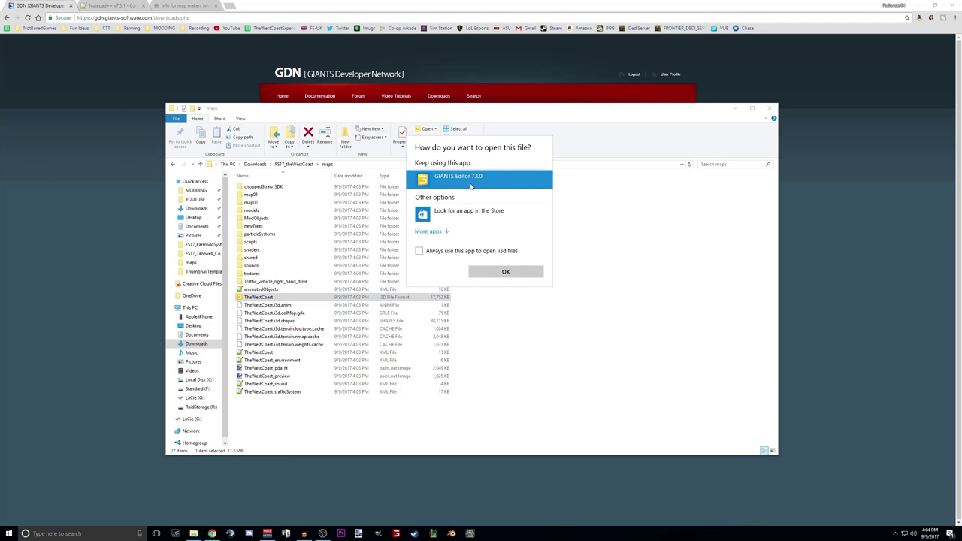
{"action": "left_click", "coordinate": [505, 271]}
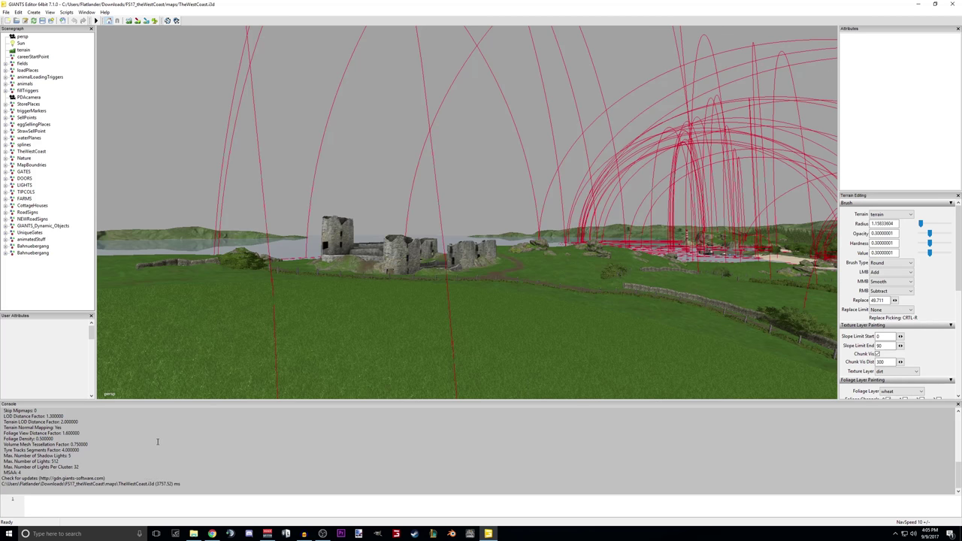
Step: Undock and close the Attributes and Terrain Editing panels, then show the Window menu
{"action": "left_click_drag", "start_coordinate": [170, 488], "coordinate": [35, 455]}
{"action": "left_click_drag", "start_coordinate": [887, 30], "coordinate": [440, 81]}
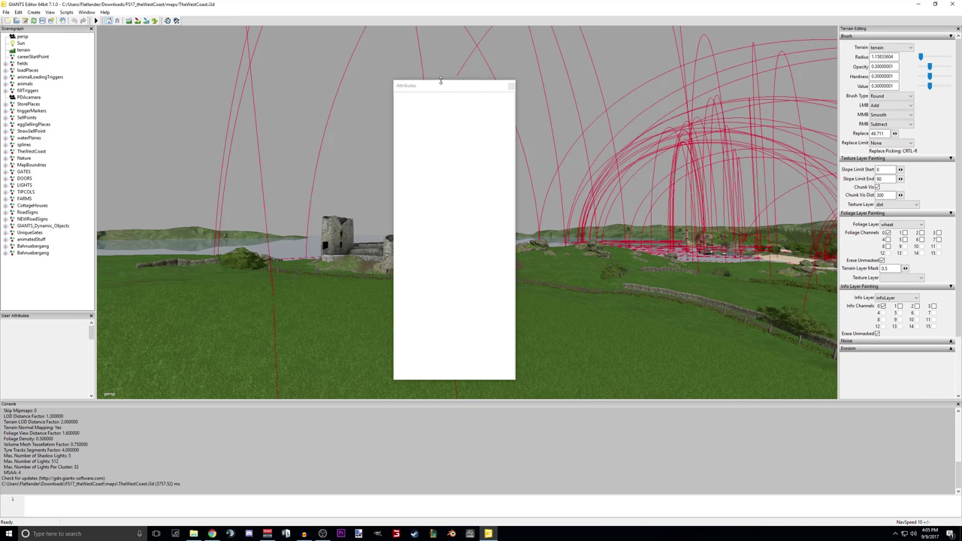
{"action": "left_click", "coordinate": [511, 86]}
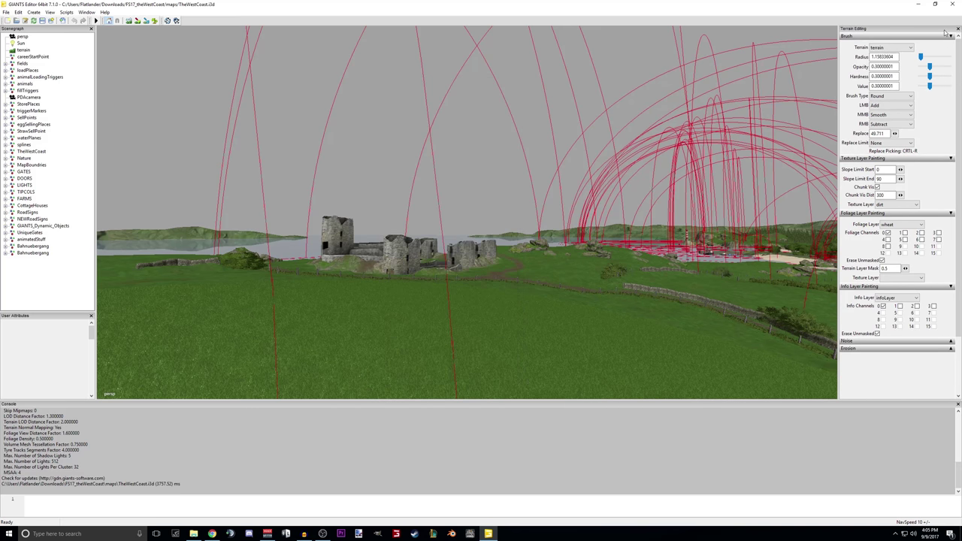
{"action": "left_click", "coordinate": [958, 28]}
{"action": "left_click", "coordinate": [666, 103]}
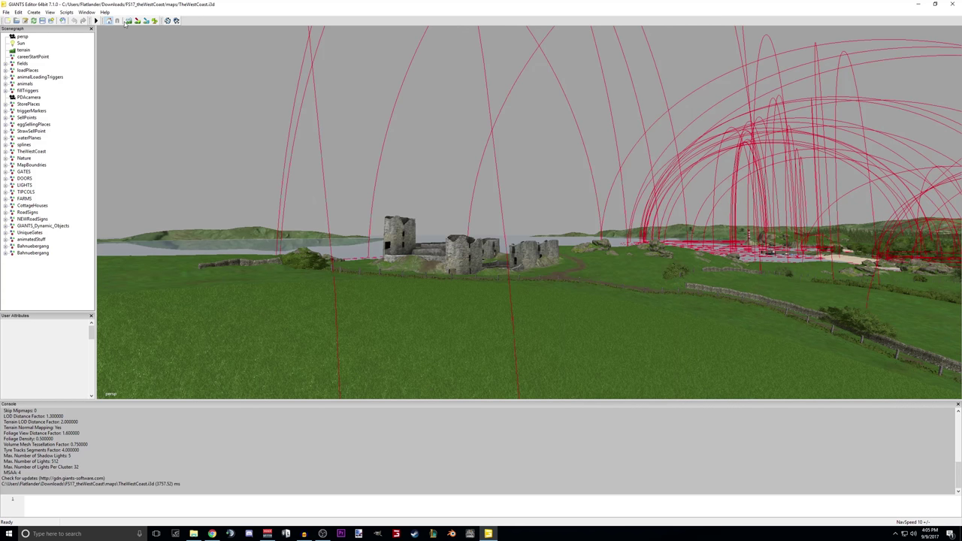
{"action": "left_click", "coordinate": [85, 12]}
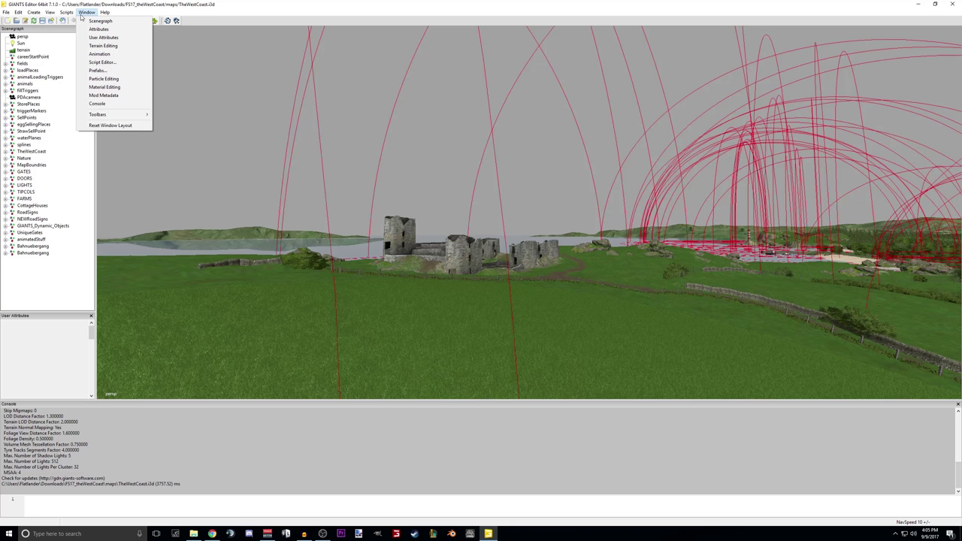